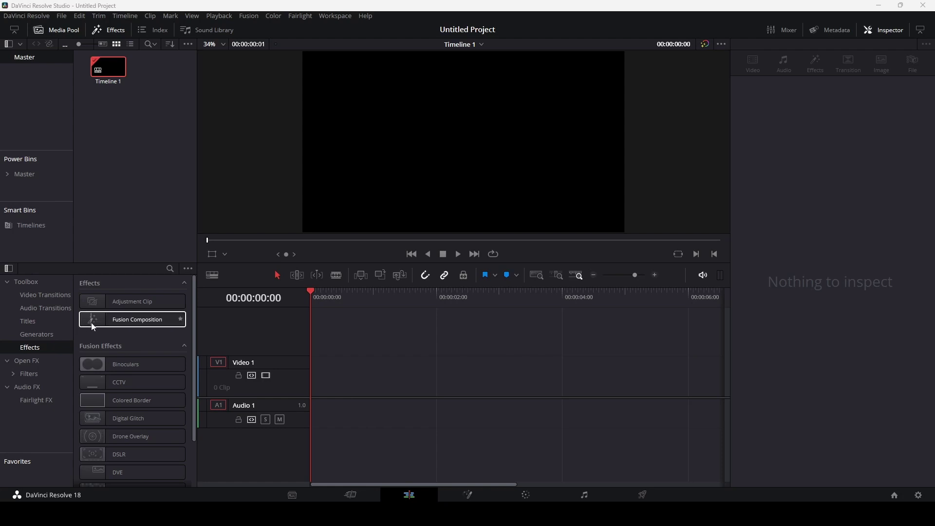
# Step: Drop a Fusion Composition clip at the start of Video 1 and open it on the Fusion page
pyautogui.moveTo(95, 324); pyautogui.dragTo(314, 389)
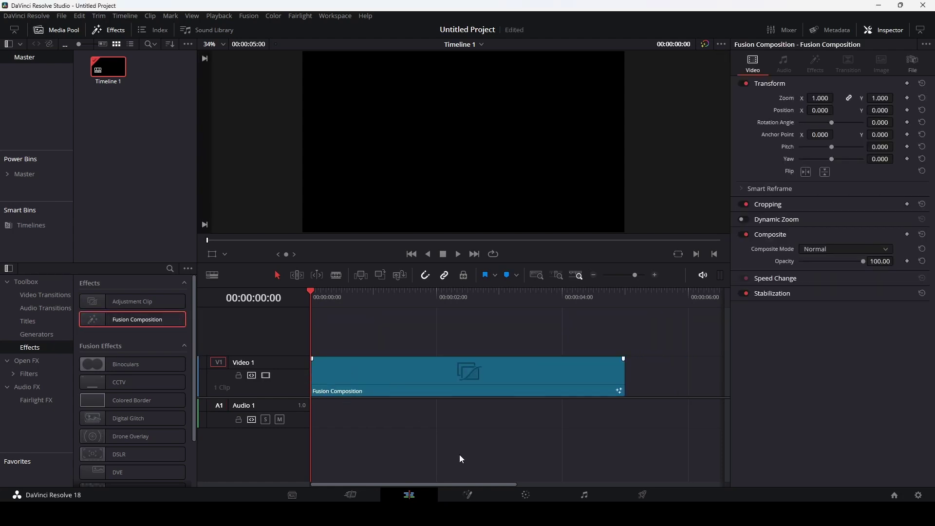
pyautogui.click(467, 497)
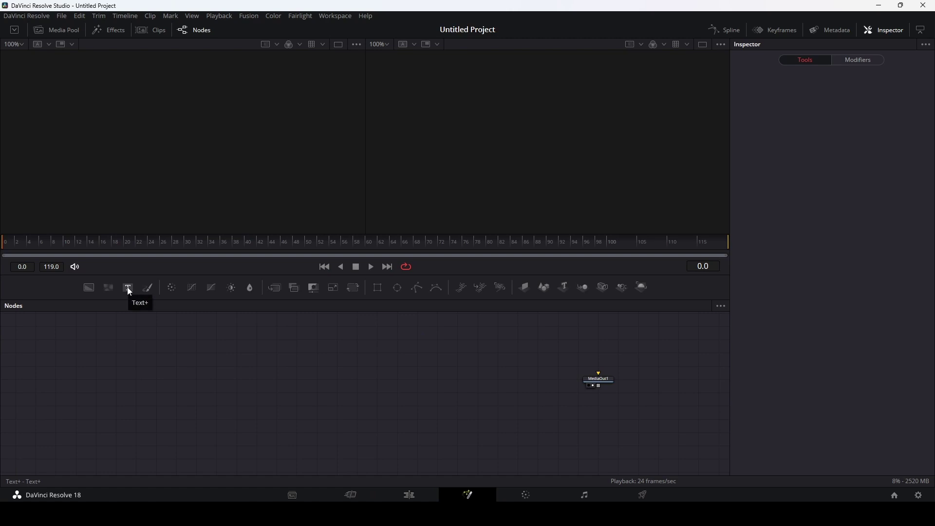
# Step: Add a Text+ node named Text1 beside MediaOut1 and display it in the viewer
pyautogui.moveTo(130, 291); pyautogui.dragTo(126, 373)
pyautogui.hotkey('shift', 'space')
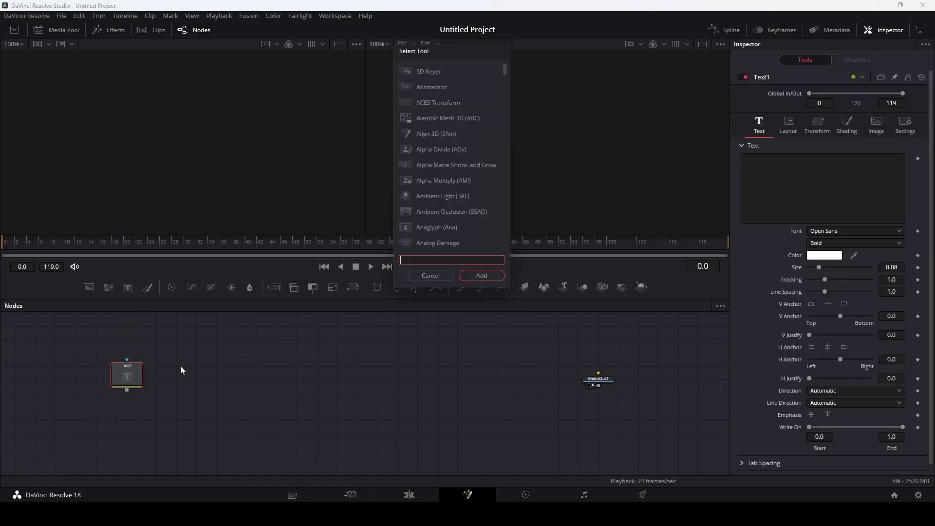
pyautogui.write('tex')
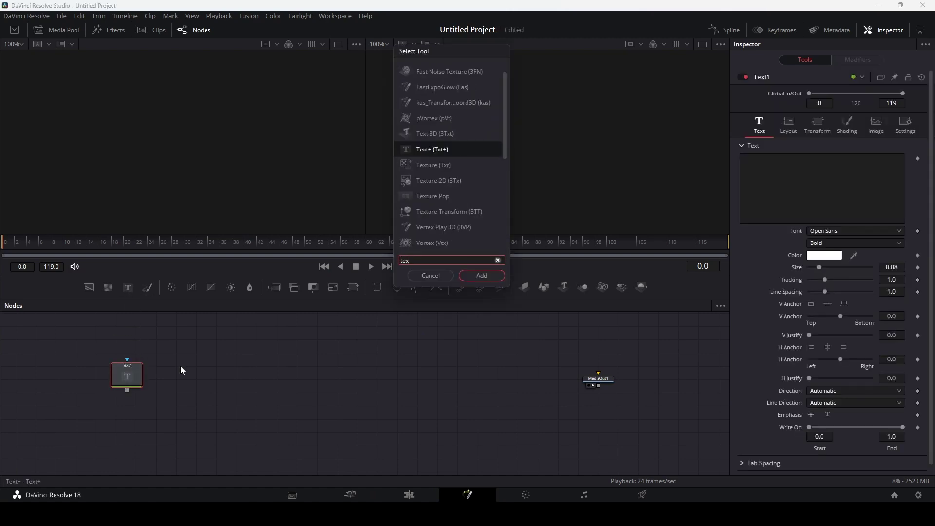
pyautogui.click(437, 276)
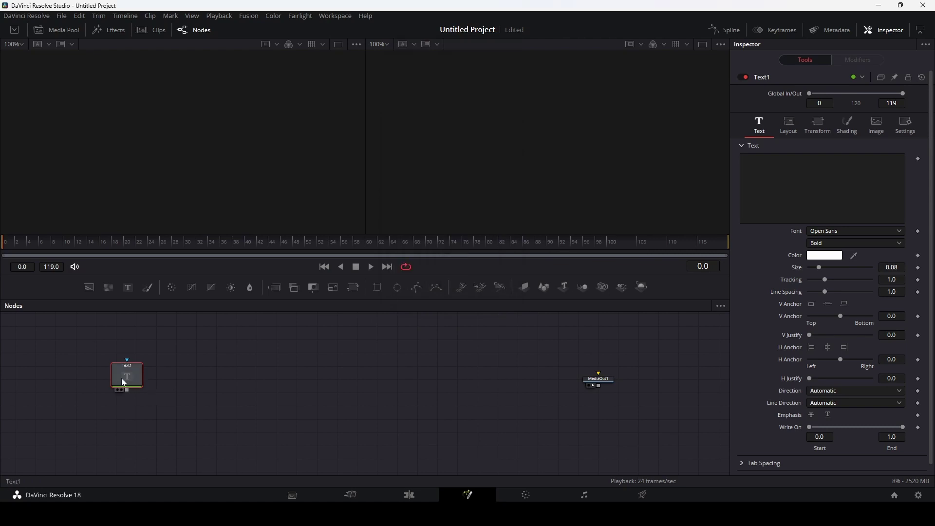
pyautogui.press('1')
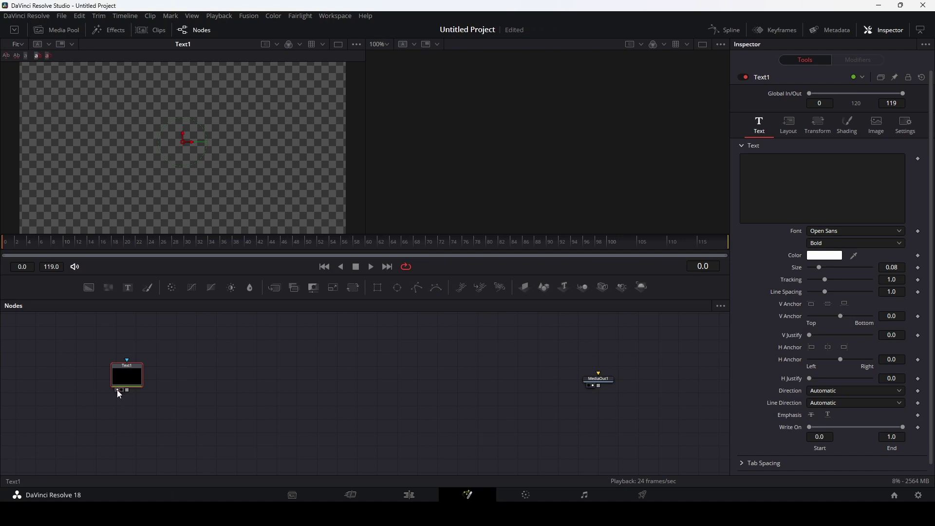
pyautogui.press('2')
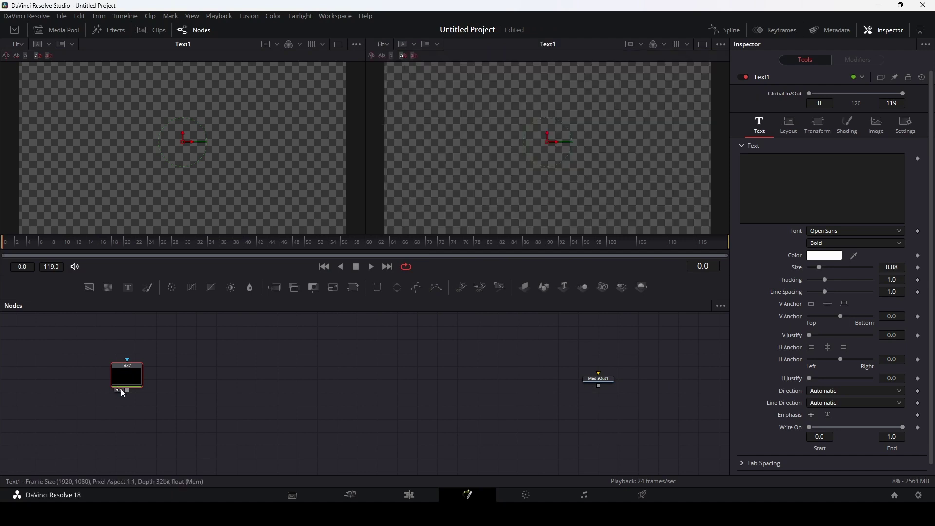
pyautogui.click(122, 390)
# Step: Enter 'random text' in Text1's Inspector Text field
pyautogui.click(779, 180)
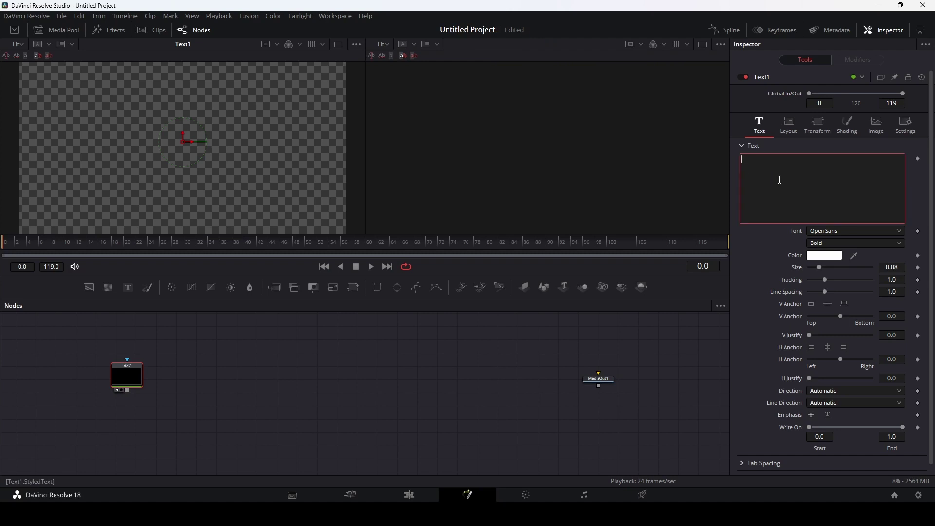
pyautogui.write('ra')
pyautogui.write('ndom ')
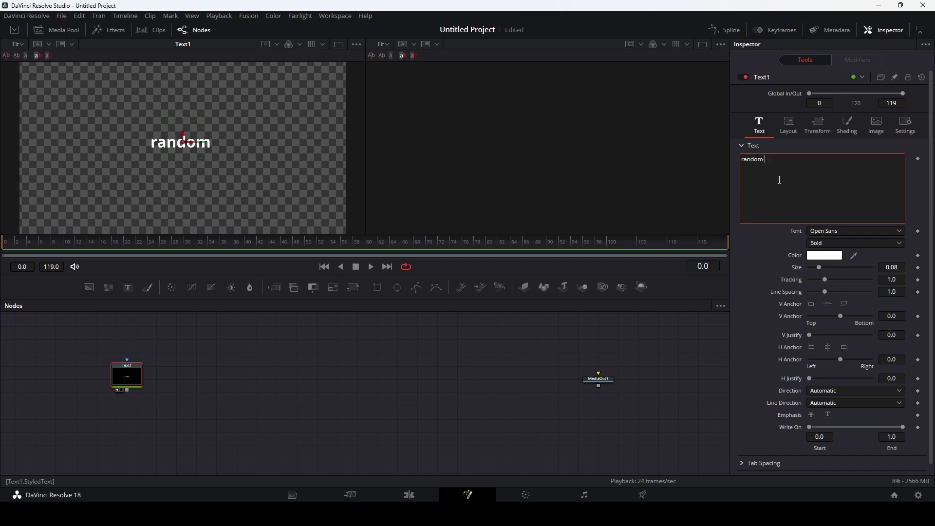
pyautogui.write('text')
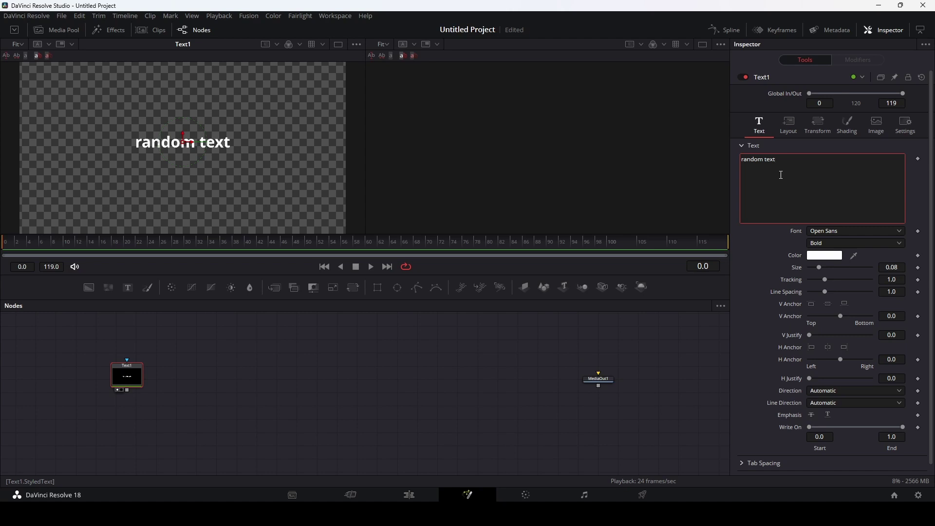
pyautogui.click(767, 190)
# Step: Attach a Follower modifier to Text1's text and show Follower1's Shading settings
pyautogui.rightClick(774, 178)
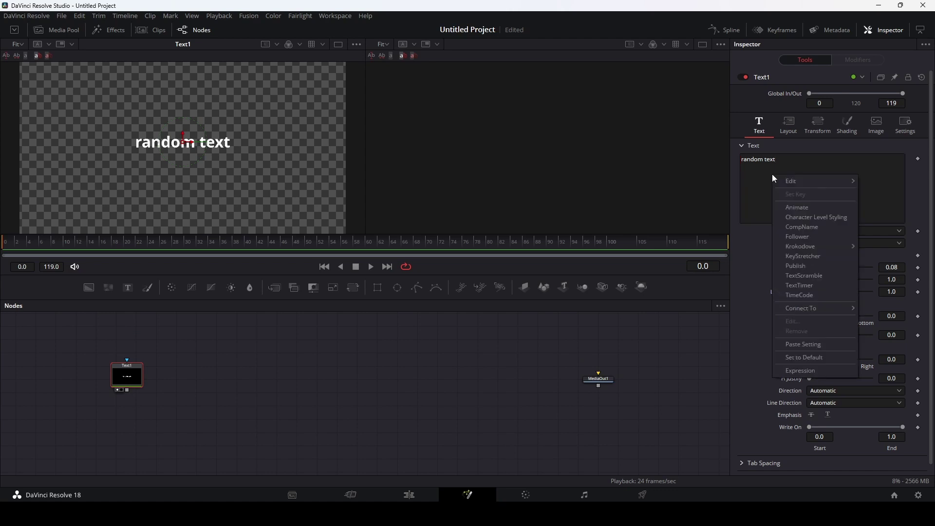
pyautogui.click(799, 238)
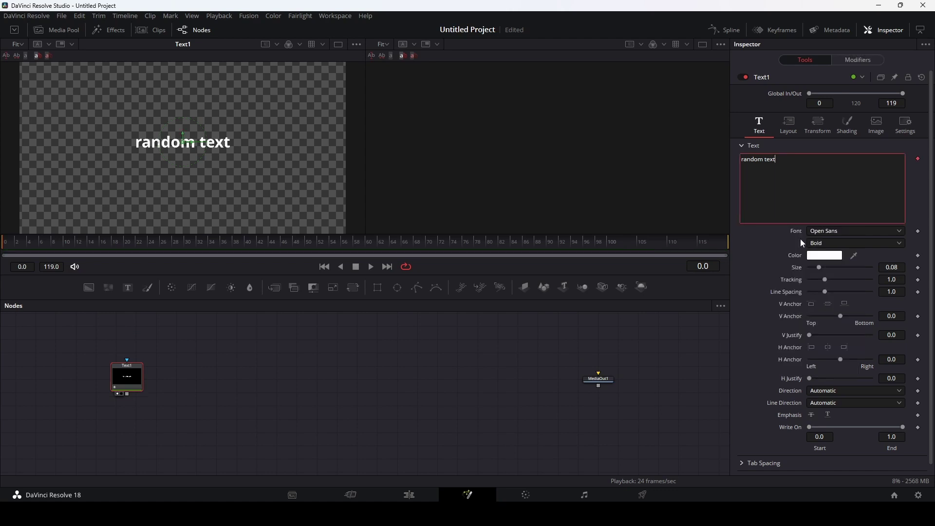
pyautogui.click(850, 60)
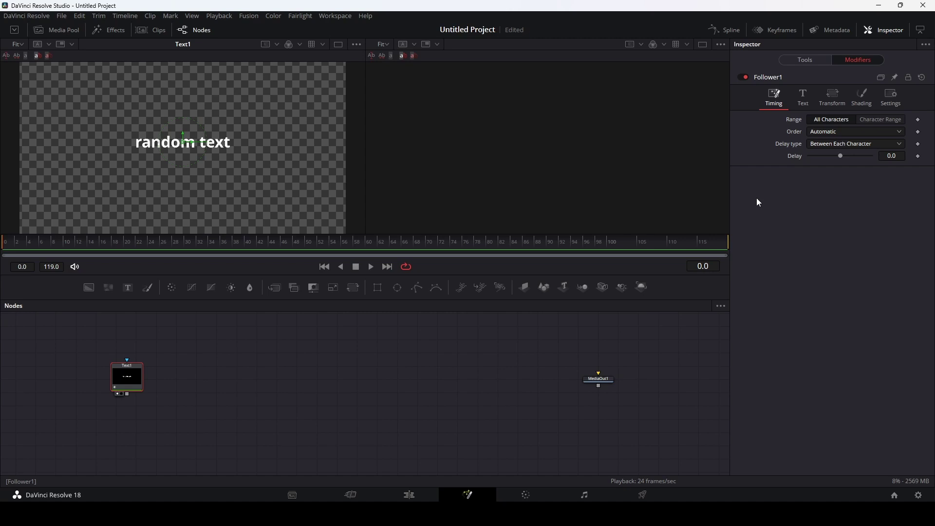
pyautogui.click(863, 96)
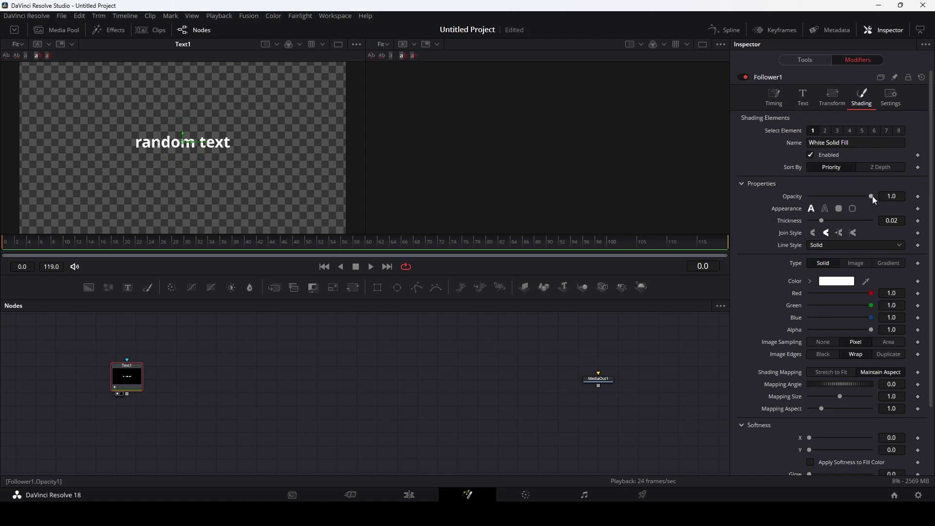
# Step: Keyframe Follower opacity at 0.0 on frame 0 and 1.0 on frame 10, then preview the fade-in
pyautogui.moveTo(871, 196); pyautogui.dragTo(796, 198)
pyautogui.click(918, 197)
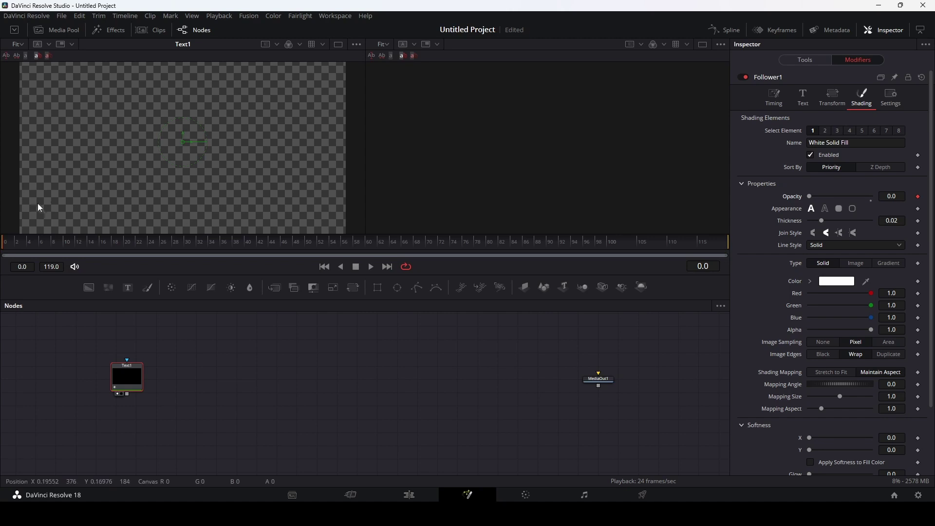
pyautogui.click(64, 243)
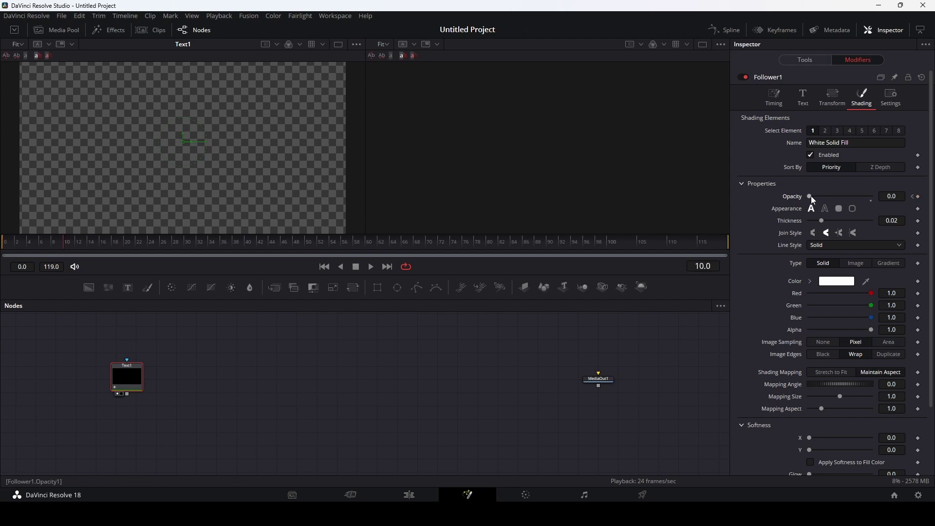
pyautogui.moveTo(811, 199); pyautogui.dragTo(877, 198)
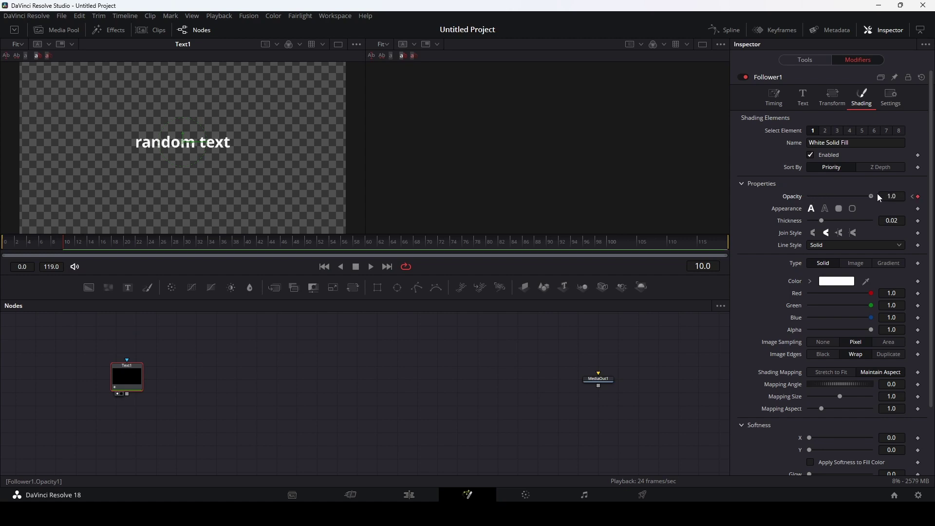
pyautogui.click(324, 266)
pyautogui.click(371, 266)
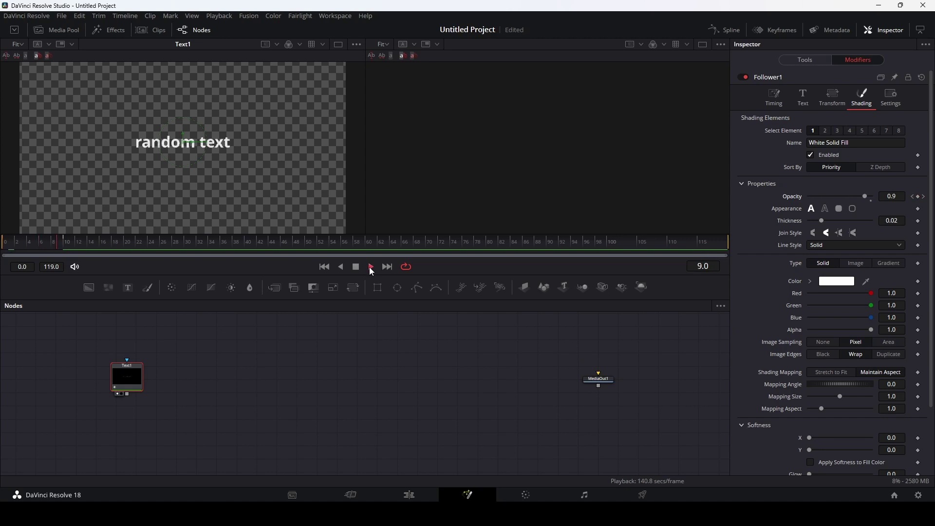
pyautogui.click(371, 266)
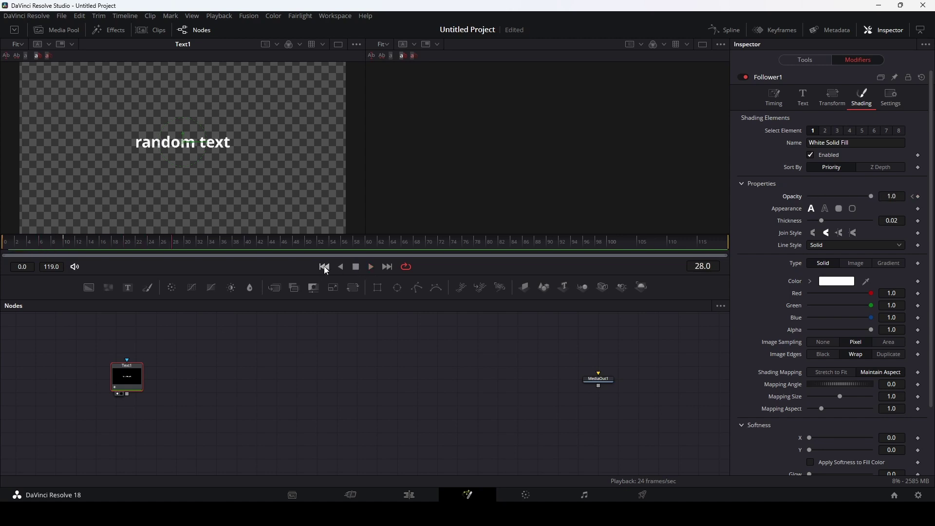
pyautogui.click(324, 266)
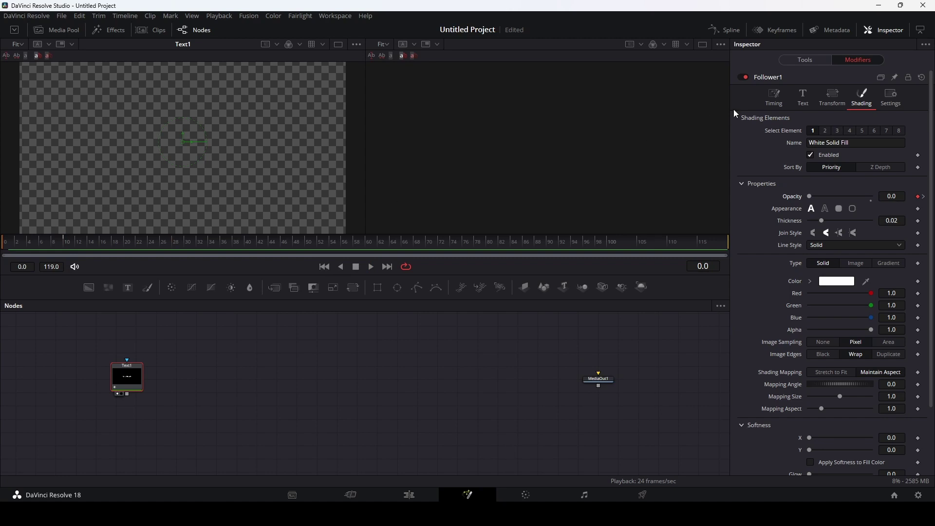
# Step: Set the Follower's Timing delay between characters to 3
pyautogui.click(774, 103)
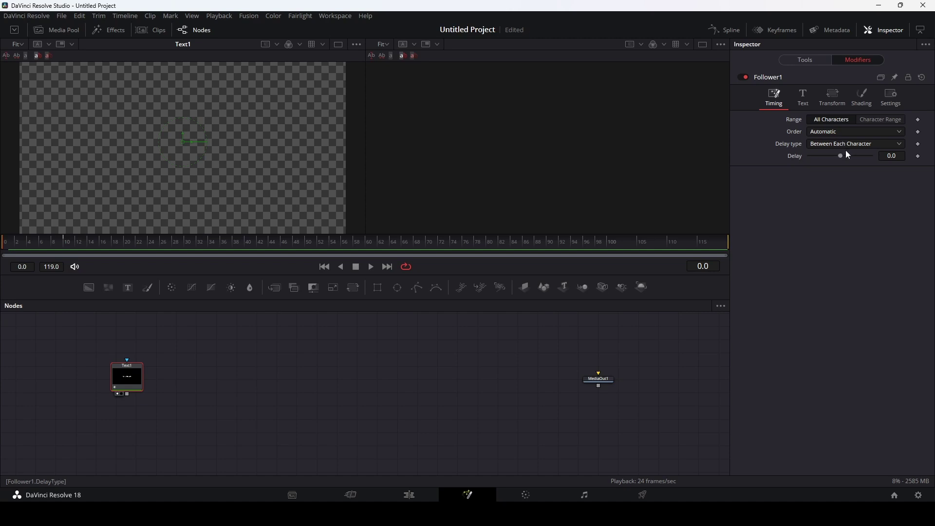
pyautogui.click(891, 155)
pyautogui.write('1')
pyautogui.press('Return')
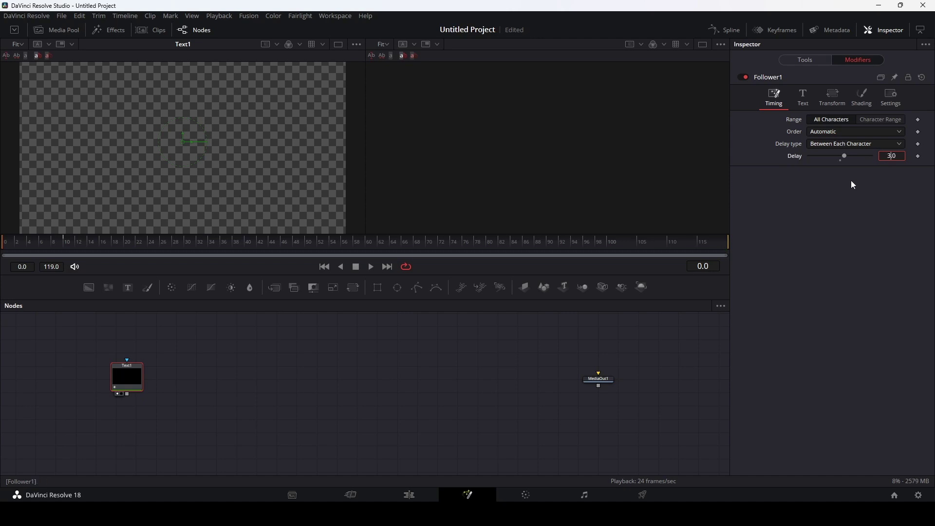
# Step: Preview the staggered fade-in, rewind to frame 0, and open the Order choices
pyautogui.click(372, 267)
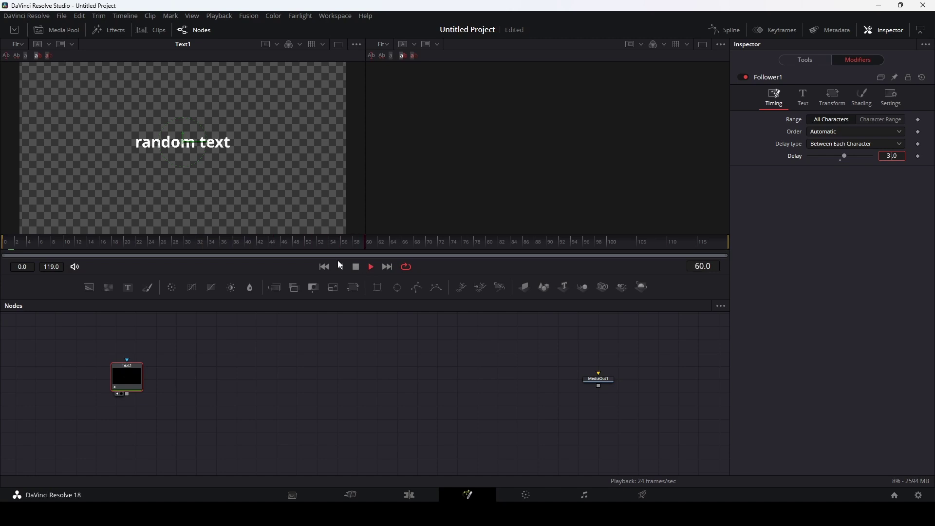
pyautogui.click(358, 269)
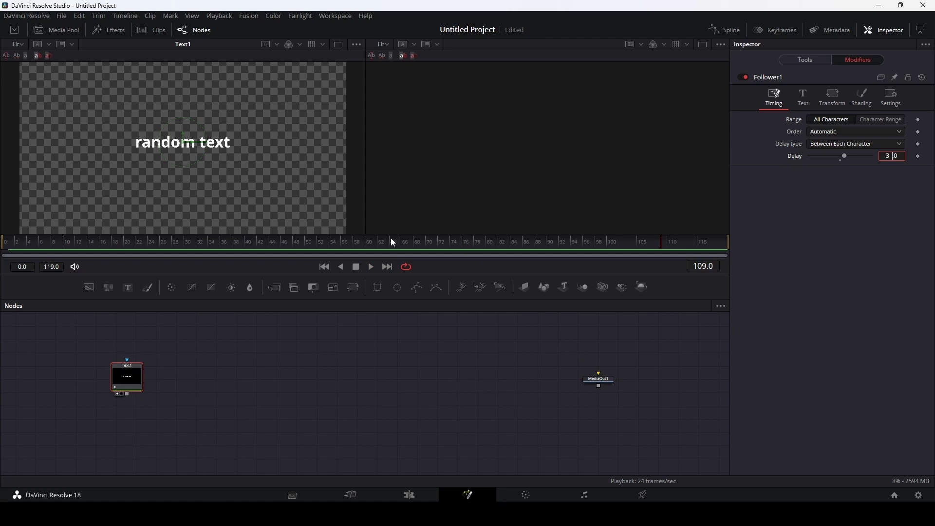
pyautogui.moveTo(150, 244); pyautogui.dragTo(7, 245)
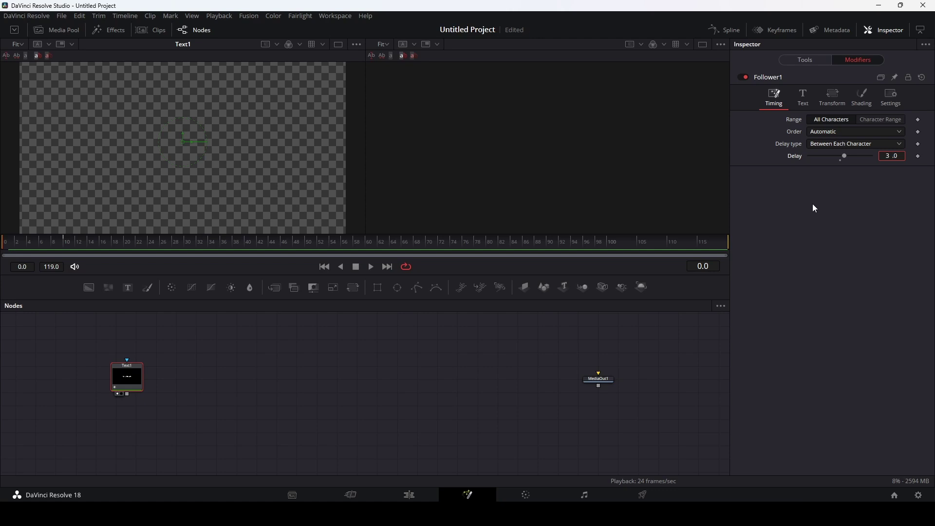
pyautogui.click(832, 134)
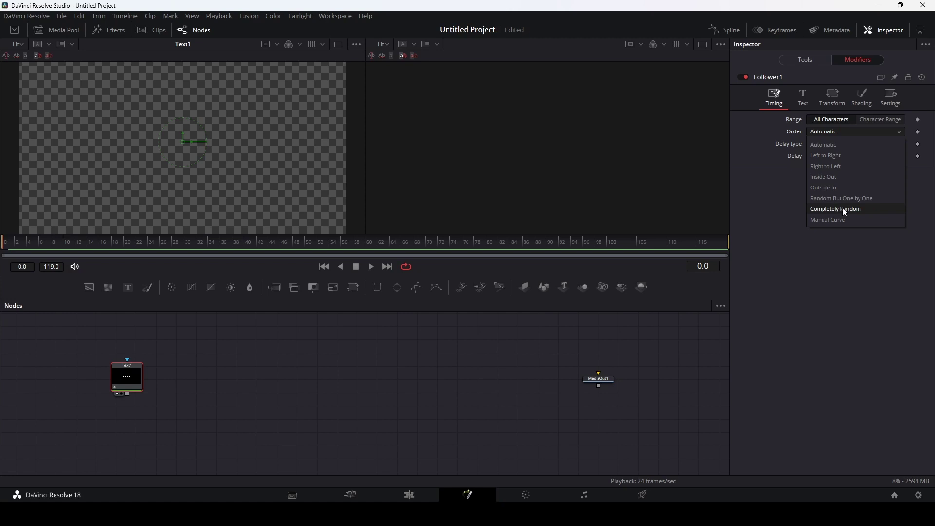
pyautogui.click(845, 210)
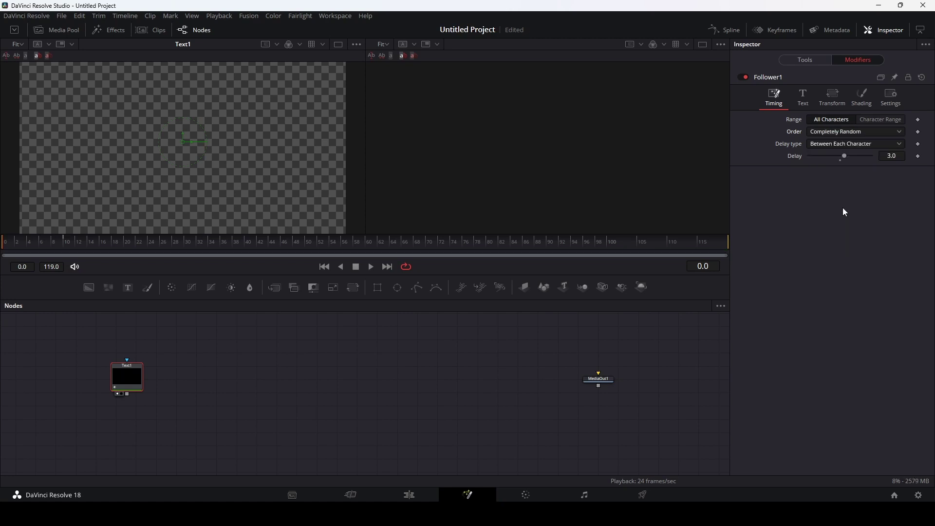
pyautogui.click(372, 267)
pyautogui.click(371, 268)
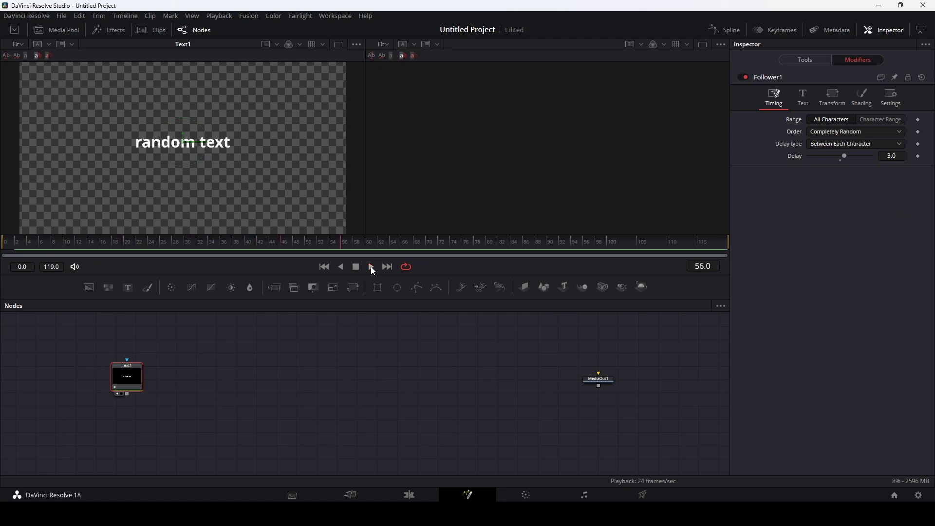
pyautogui.moveTo(335, 249)
pyautogui.mouseDown()
pyautogui.moveTo(10, 247)
pyautogui.moveTo(206, 247)
pyautogui.moveTo(63, 237)
pyautogui.moveTo(9, 244)
pyautogui.mouseUp()
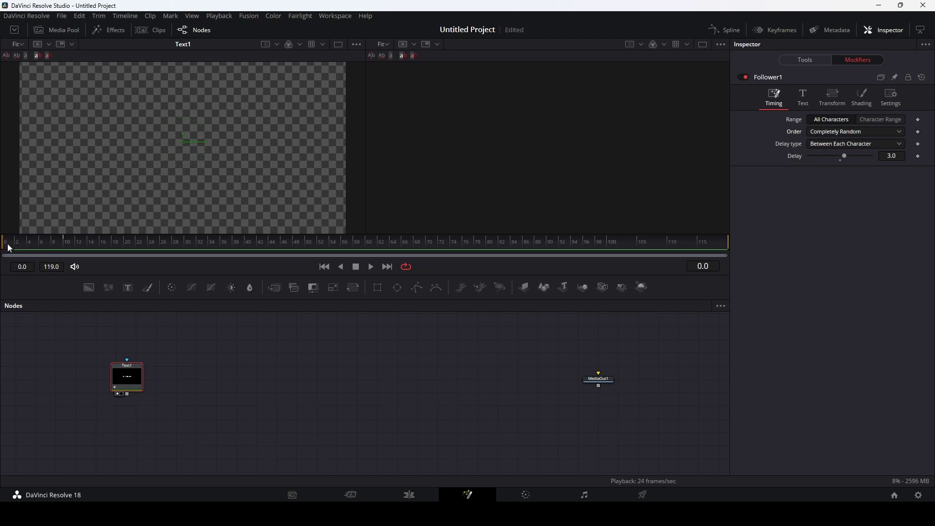
pyautogui.click(853, 133)
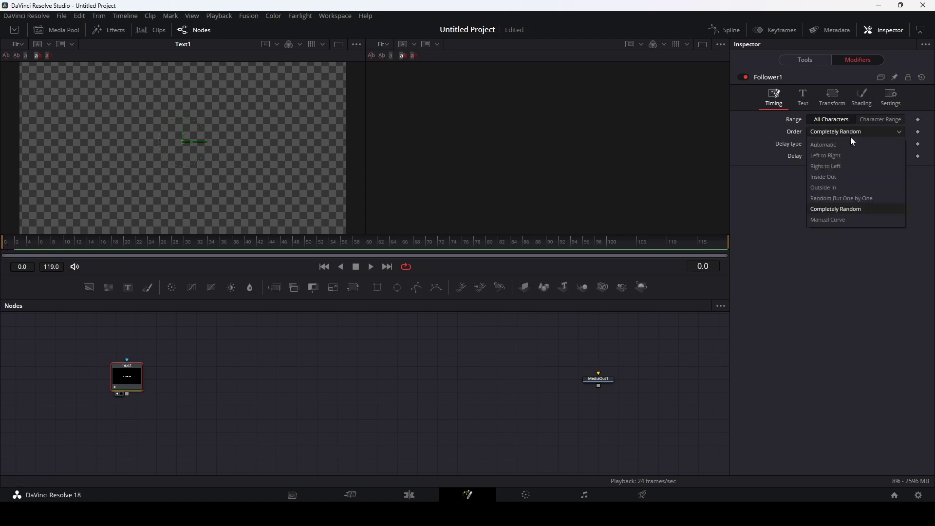
pyautogui.click(828, 198)
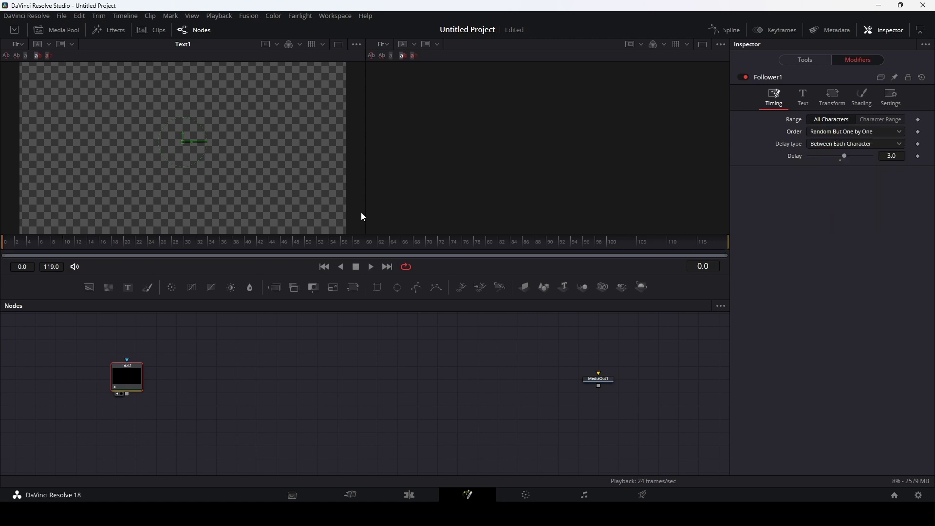
pyautogui.click(371, 267)
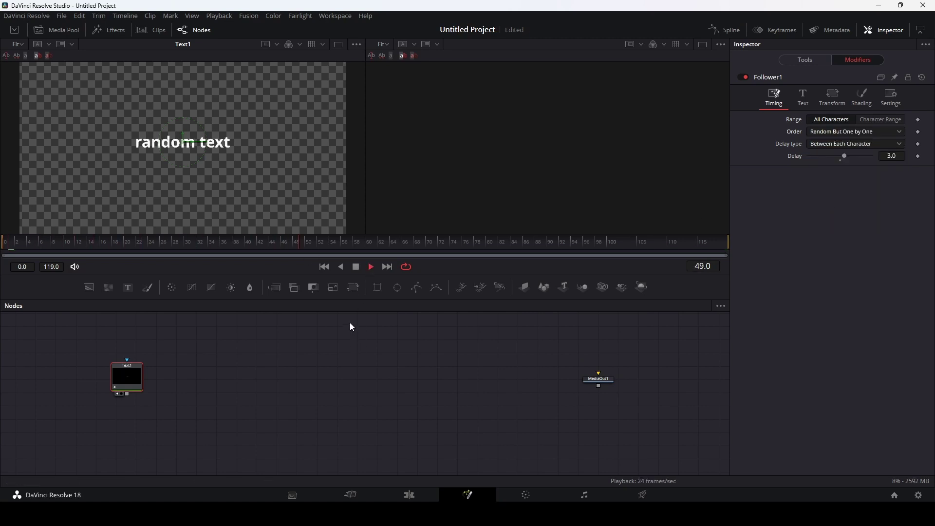
pyautogui.moveTo(317, 244)
pyautogui.mouseDown()
pyautogui.moveTo(14, 246)
pyautogui.moveTo(247, 250)
pyautogui.mouseUp()
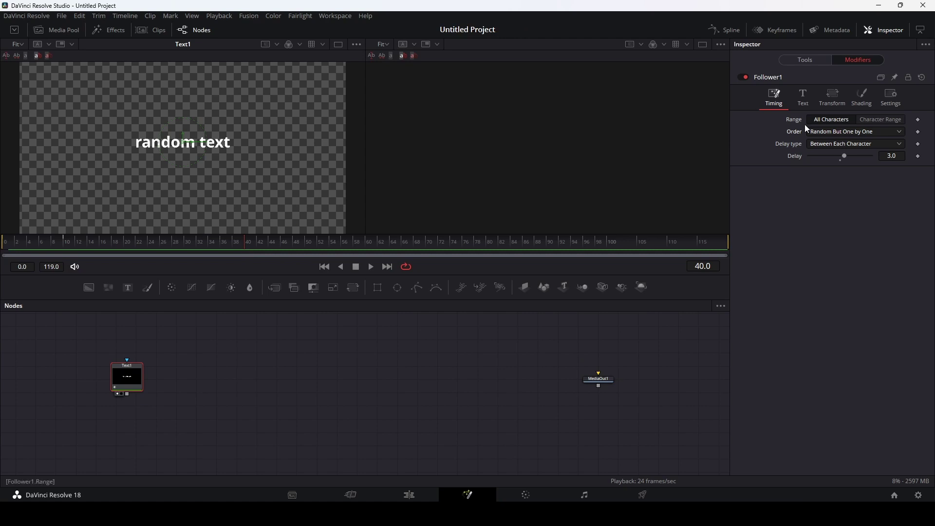
# Step: Set the Follower's character Order to Left to Right and preview it
pyautogui.click(839, 134)
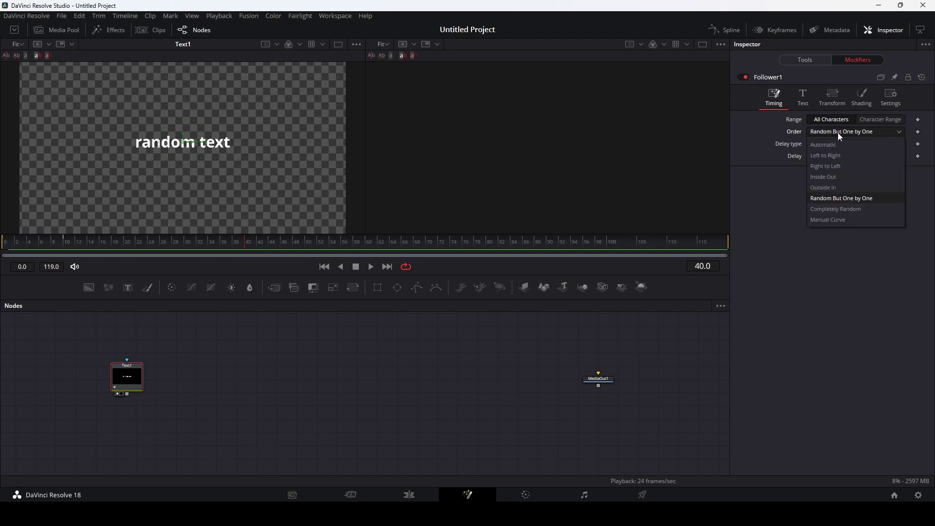
pyautogui.click(838, 159)
pyautogui.click(323, 267)
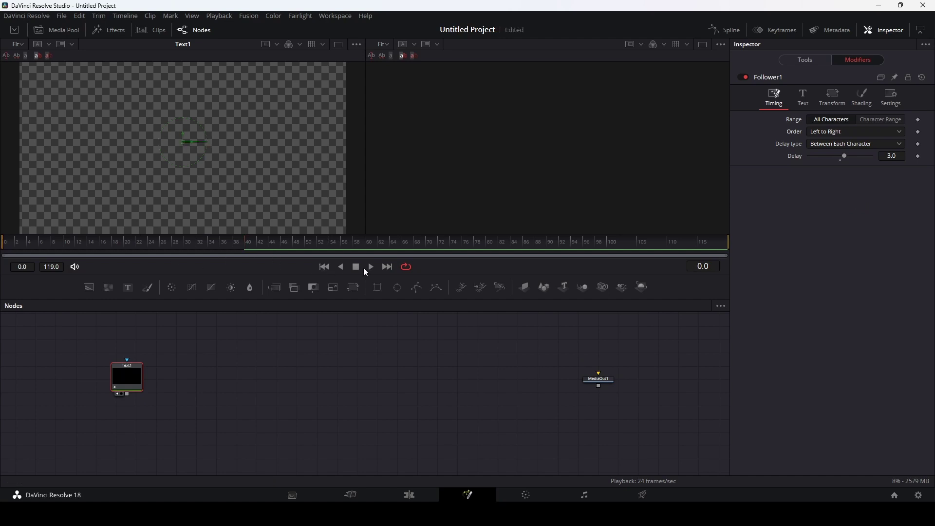
pyautogui.click(370, 268)
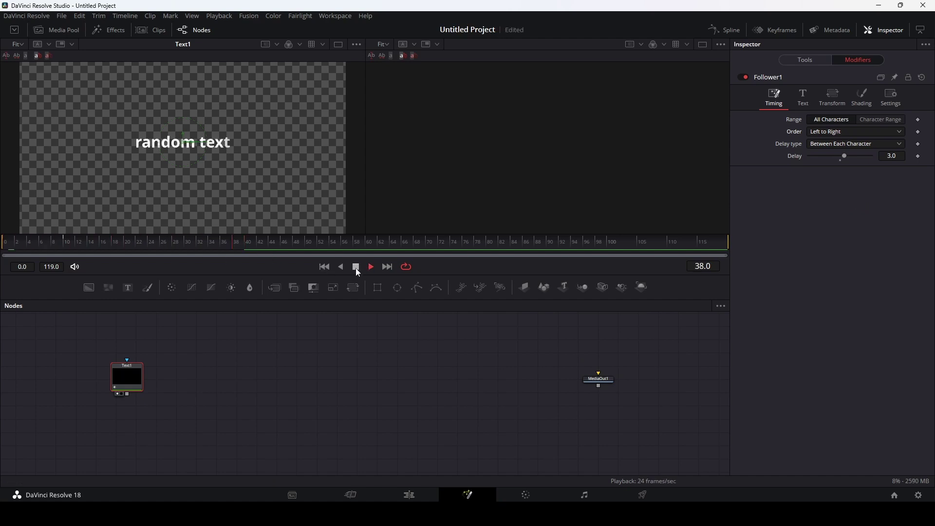
pyautogui.click(355, 267)
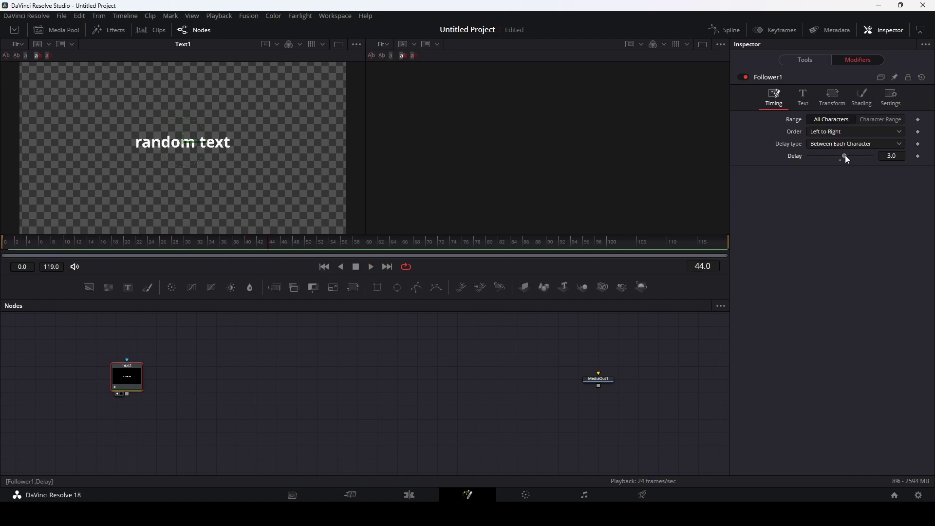
# Step: Increase the character Delay to 7.5 and preview the slower fade-in up to frame 38
pyautogui.moveTo(845, 155); pyautogui.dragTo(850, 156)
pyautogui.click(326, 268)
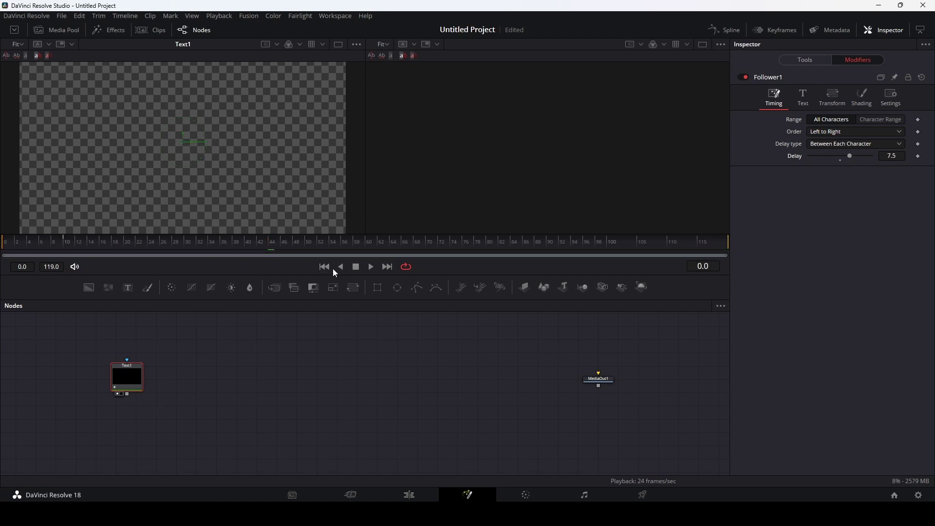
pyautogui.click(367, 265)
pyautogui.click(356, 267)
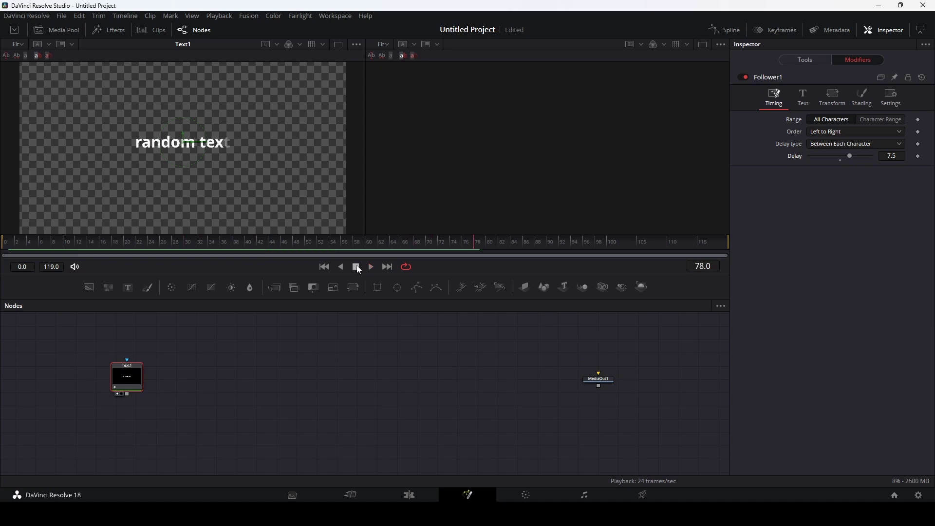
pyautogui.moveTo(465, 241); pyautogui.dragTo(233, 242)
pyautogui.click(836, 136)
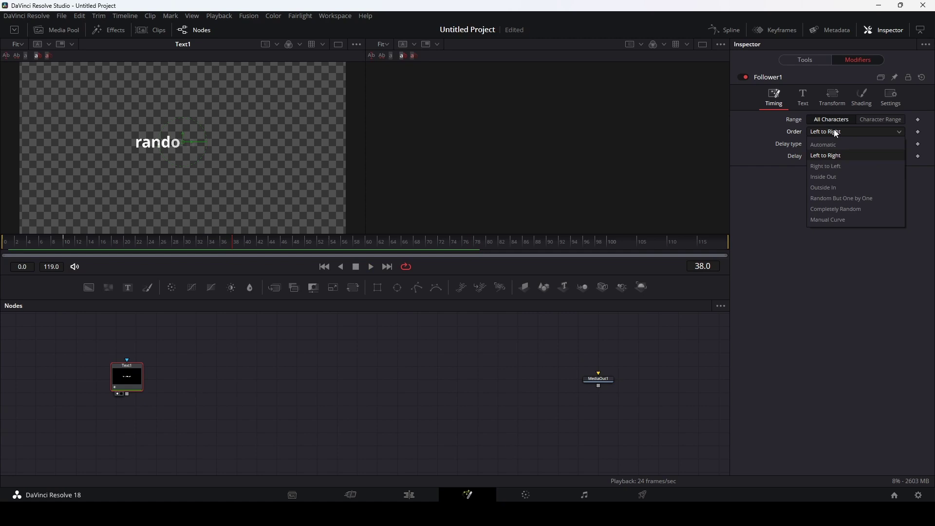
# Step: Switch the character Order to Inside Out and preview it from frame 0
pyautogui.click(839, 175)
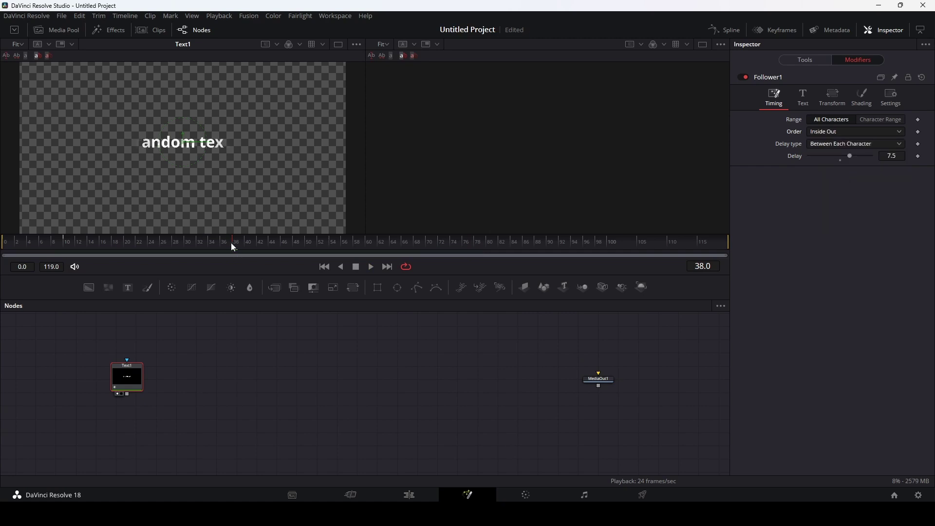
pyautogui.click(325, 267)
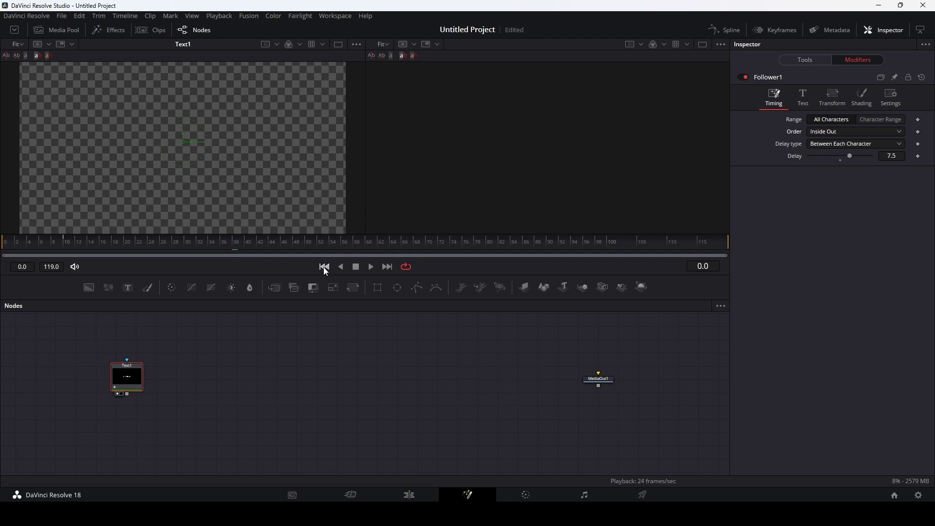
pyautogui.click(371, 268)
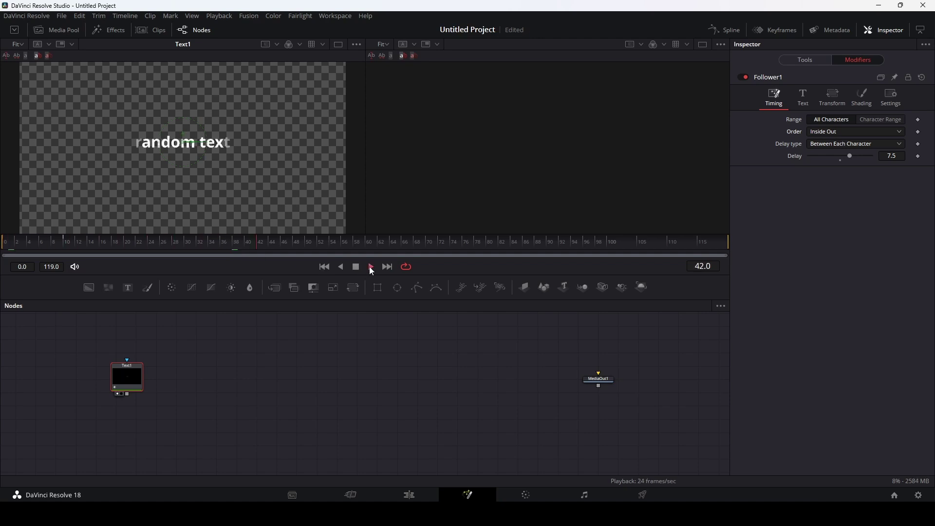
pyautogui.click(356, 267)
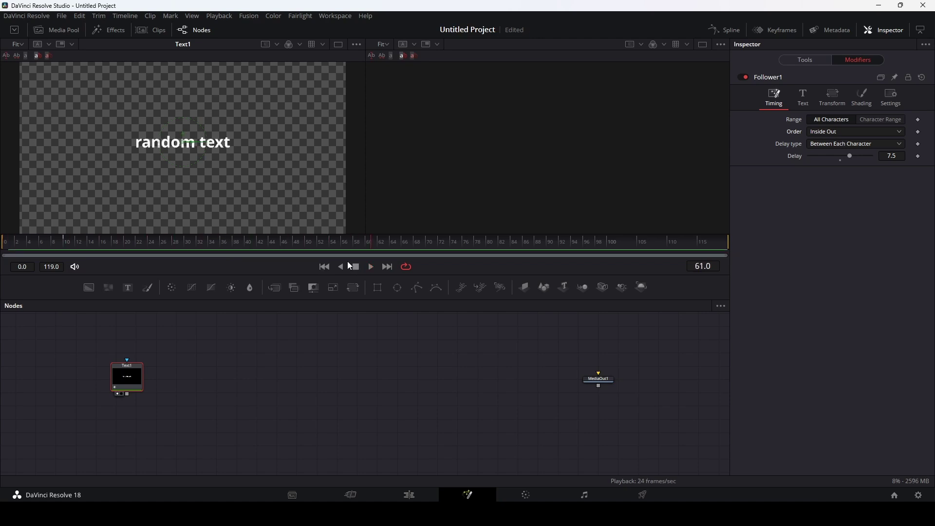
# Step: Try Manual Curve, then set Order to Random But One by One and scrub to check
pyautogui.click(858, 135)
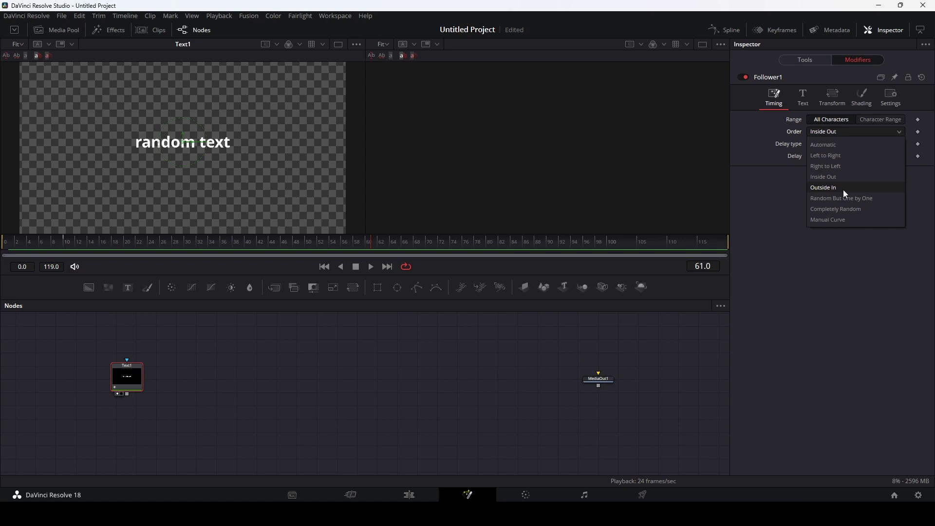
pyautogui.click(838, 219)
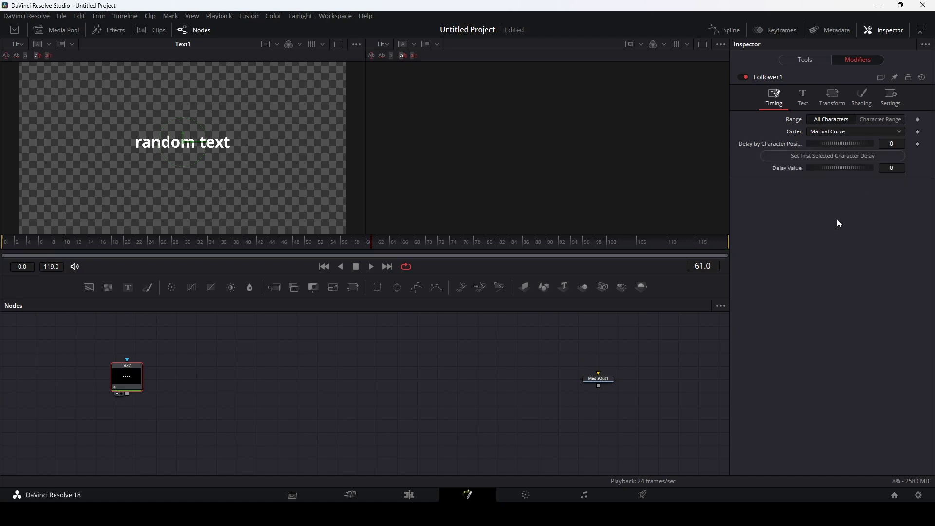
pyautogui.click(828, 132)
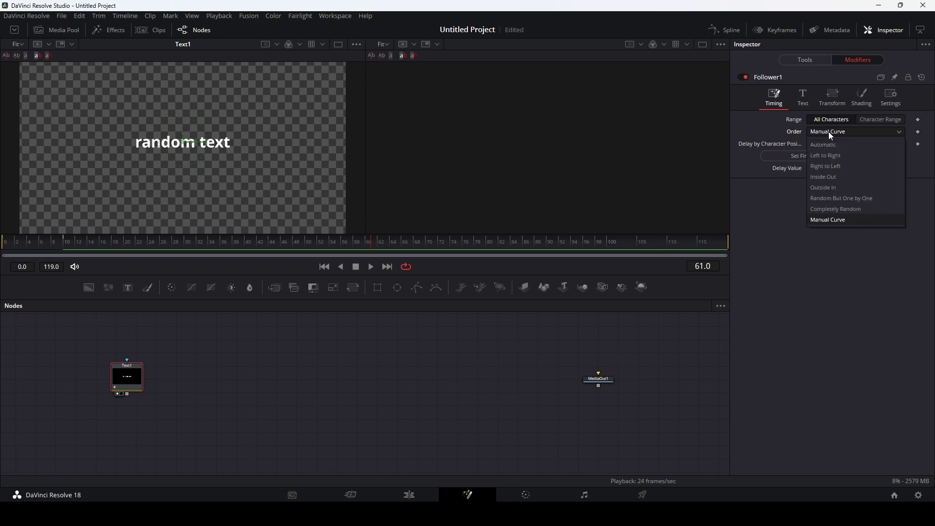
pyautogui.click(846, 198)
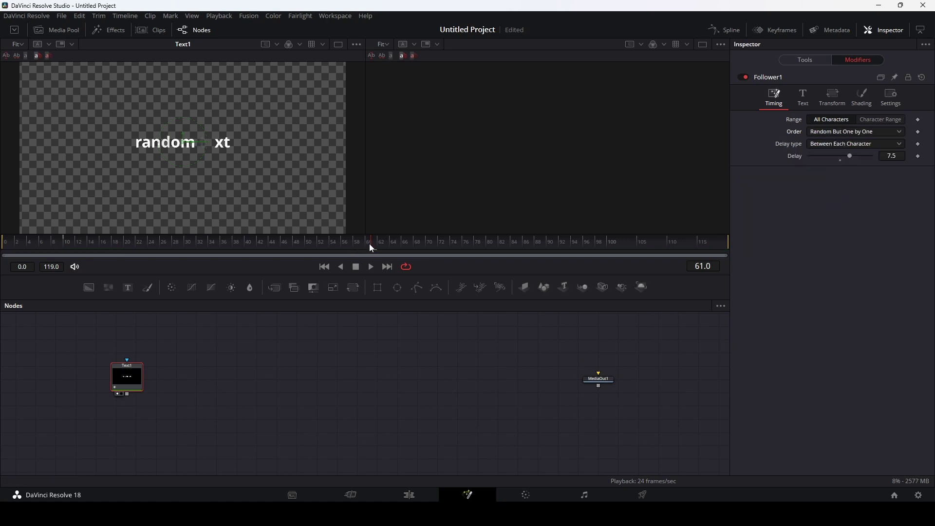
pyautogui.moveTo(369, 243)
pyautogui.mouseDown()
pyautogui.moveTo(292, 252)
pyautogui.moveTo(67, 245)
pyautogui.mouseUp()
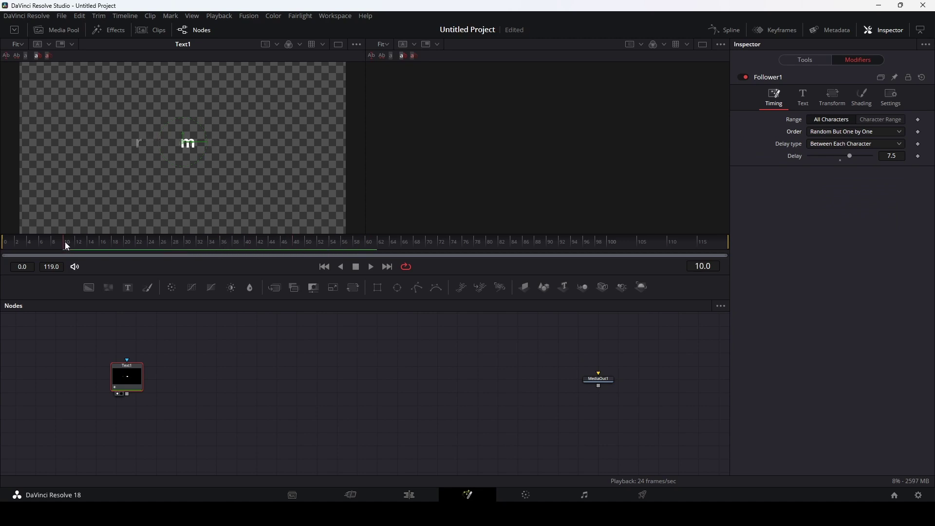
# Step: Delete the Follower's opacity keyframes at frames 0 and 10 and bring up its Transform settings
pyautogui.click(859, 99)
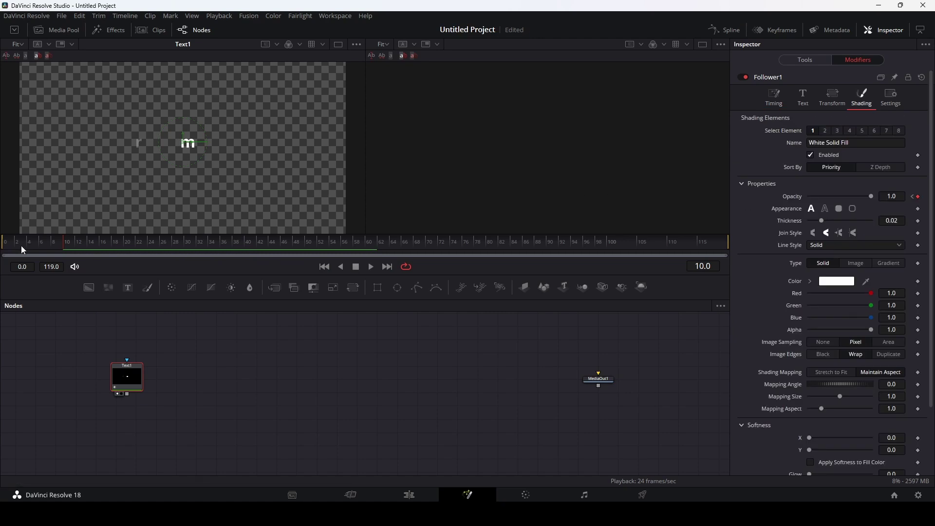
pyautogui.moveTo(23, 250); pyautogui.dragTo(3, 251)
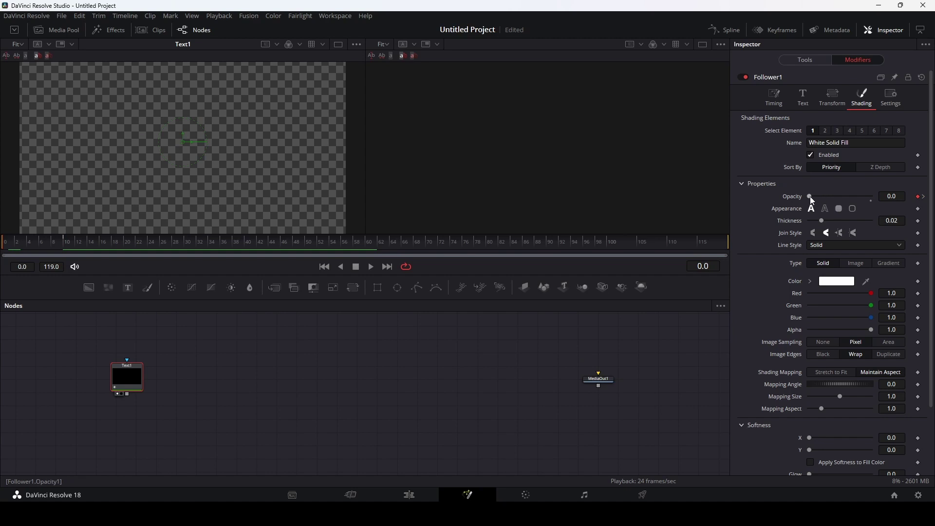
pyautogui.click(917, 197)
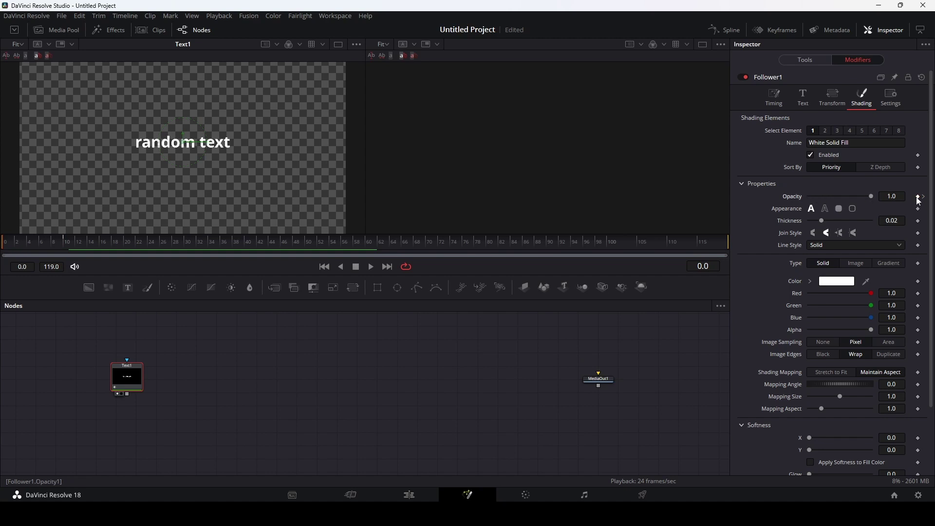
pyautogui.click(68, 250)
pyautogui.click(918, 197)
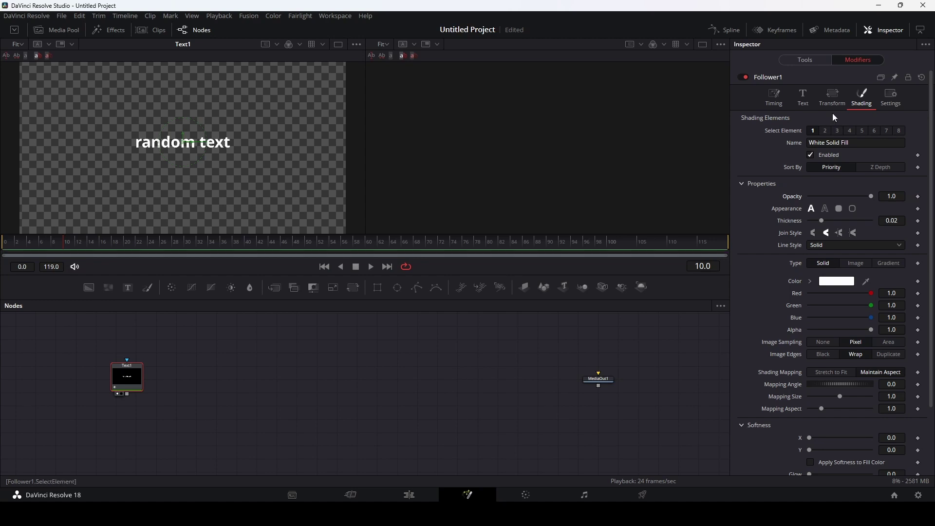
pyautogui.click(835, 95)
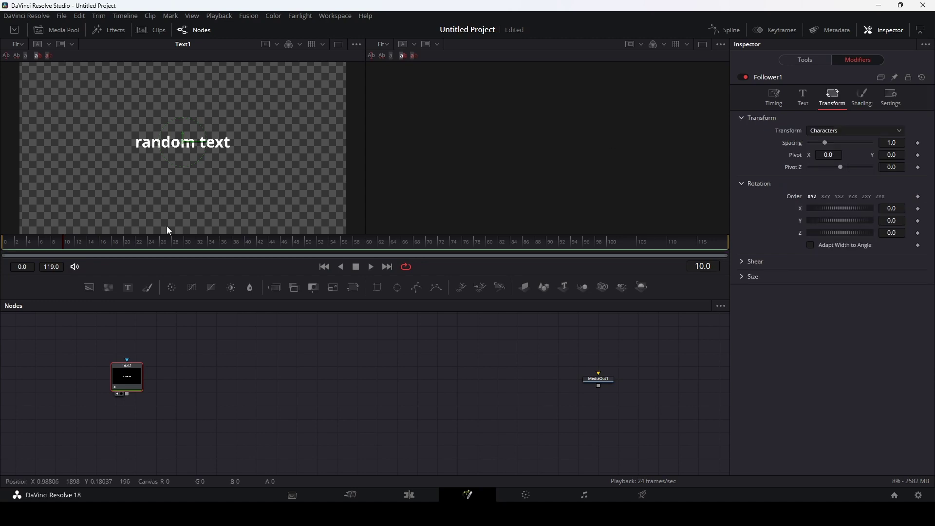
# Step: Keyframe character X rotation at -91 on frame 0 and 0 on frame 20, then play it back
pyautogui.moveTo(62, 246); pyautogui.dragTo(9, 250)
pyautogui.click(891, 208)
pyautogui.write('-91')
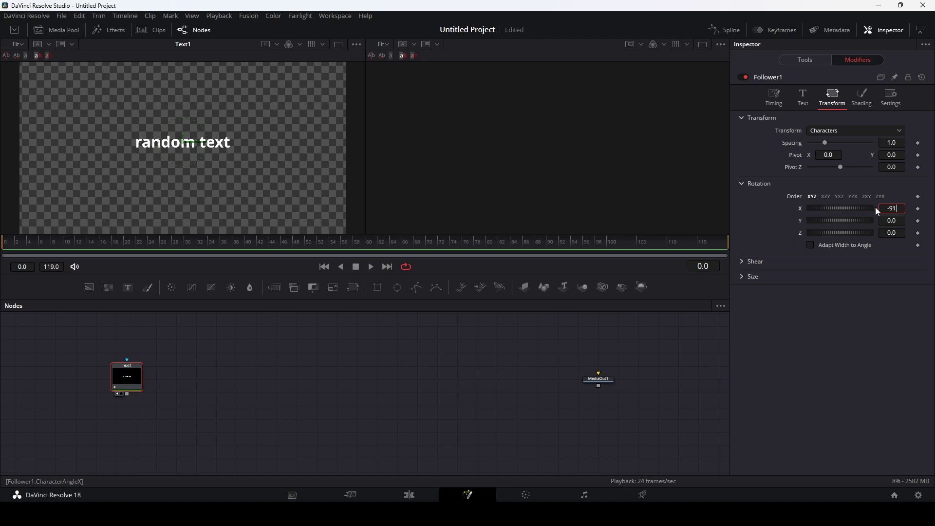
pyautogui.press('Tab')
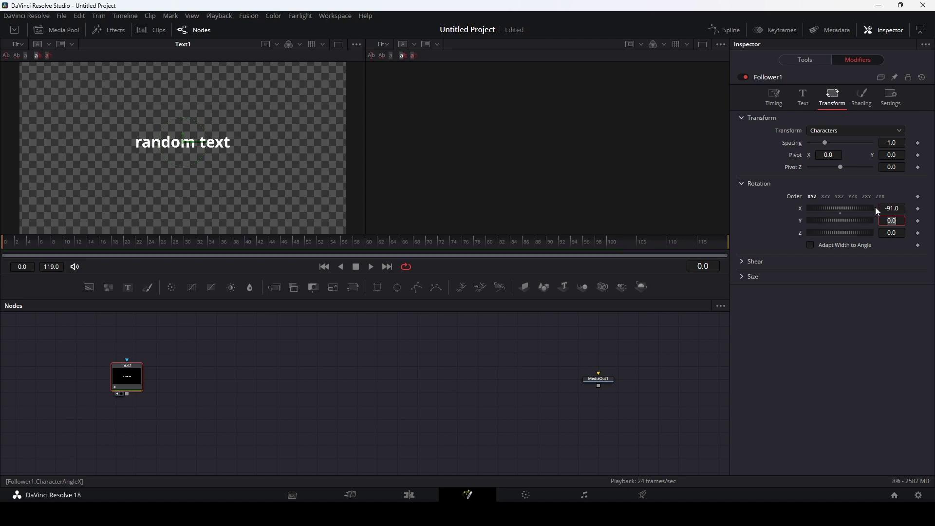
pyautogui.click(918, 211)
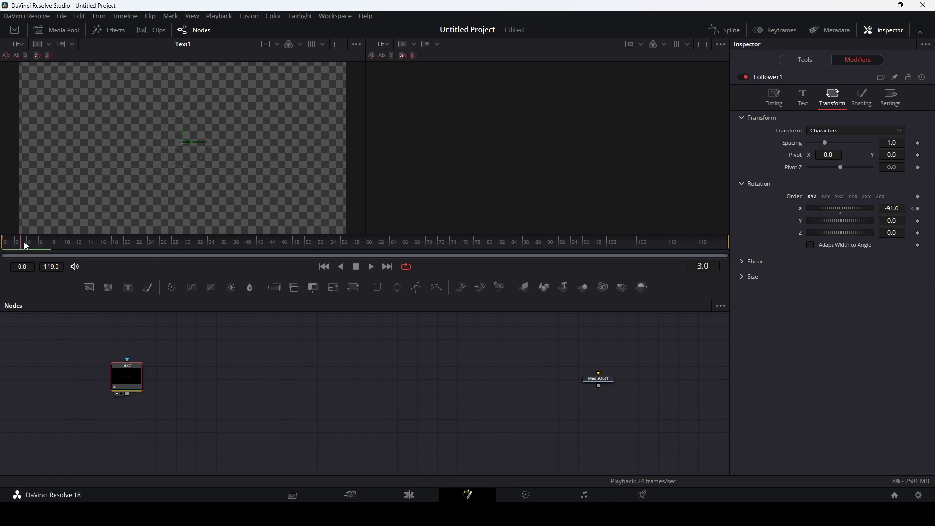
pyautogui.moveTo(18, 246); pyautogui.dragTo(126, 246)
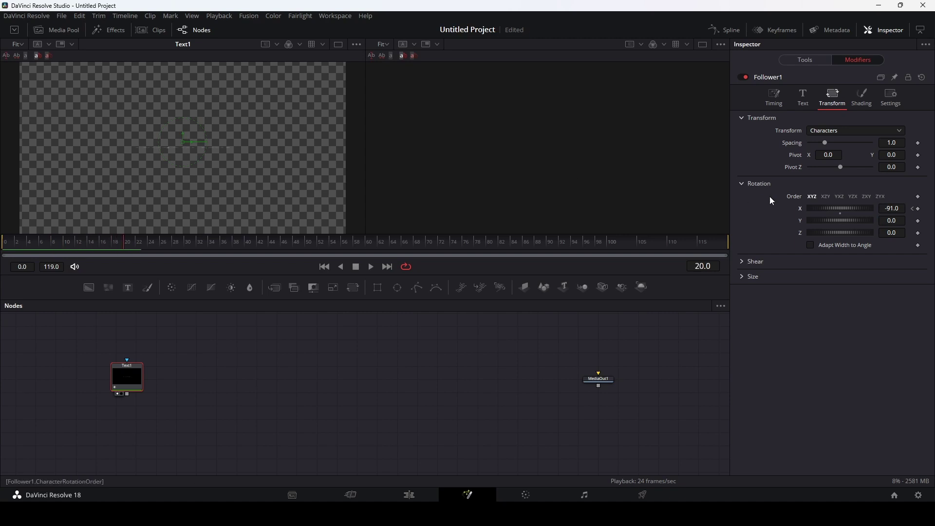
pyautogui.doubleClick(840, 213)
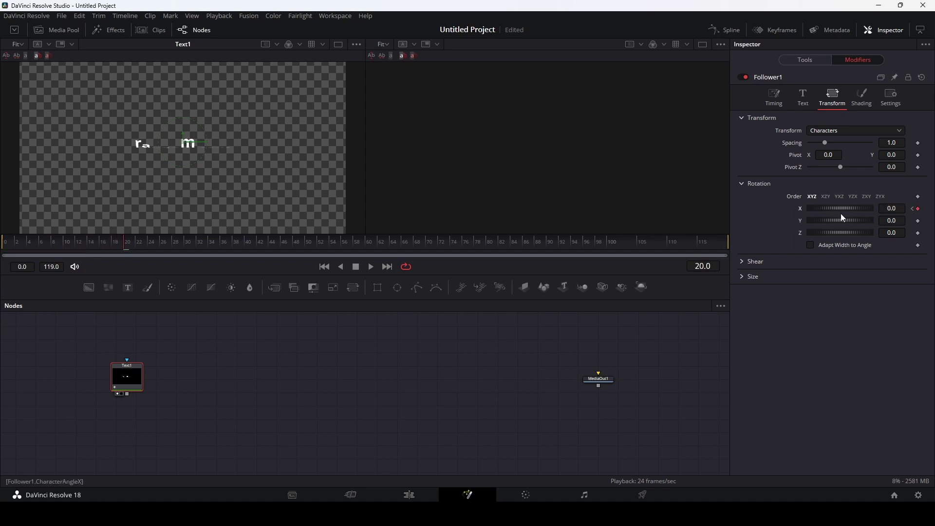
pyautogui.click(325, 268)
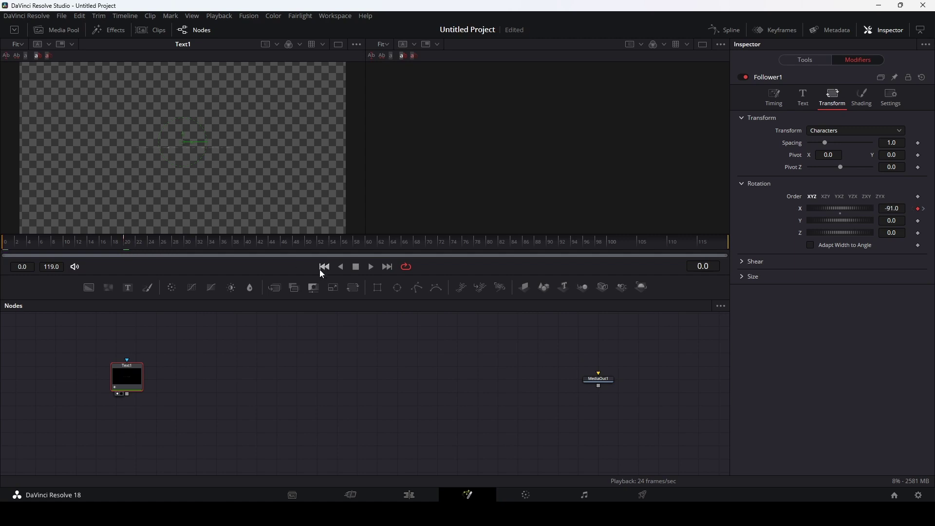
pyautogui.click(372, 267)
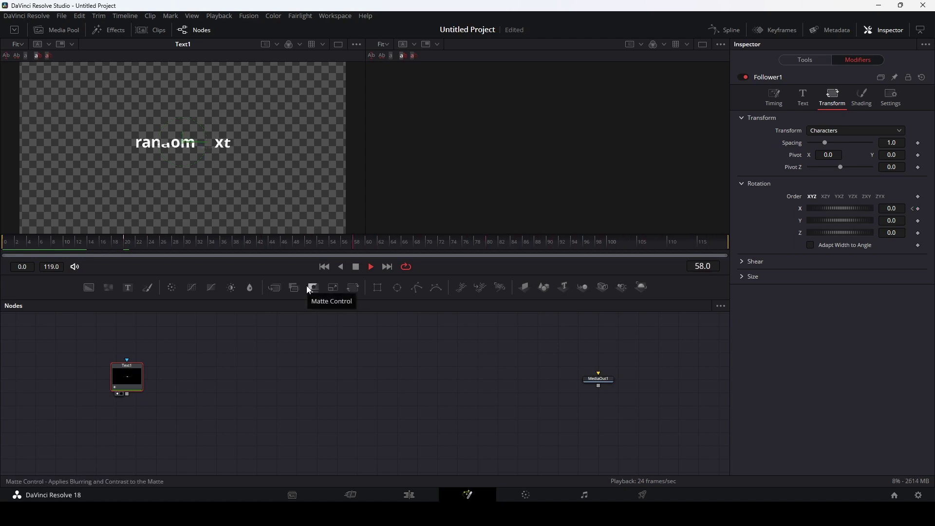
# Step: Stop the preview of the letters flipping in and save the project
pyautogui.press('space')
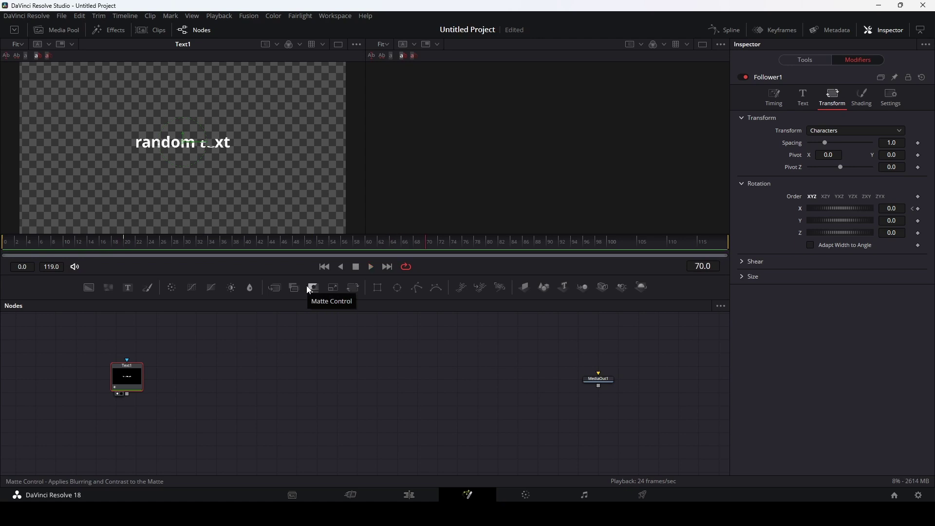
pyautogui.hotkey('ctrl', 's')
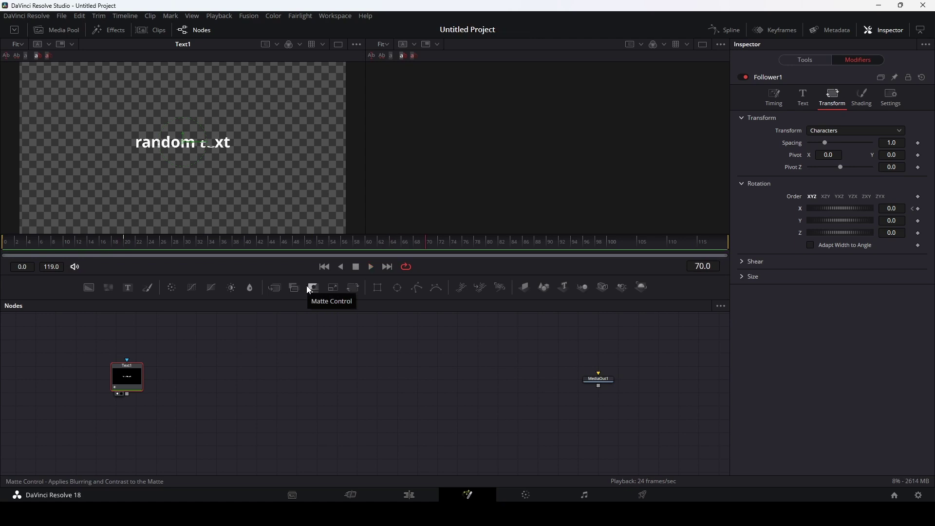